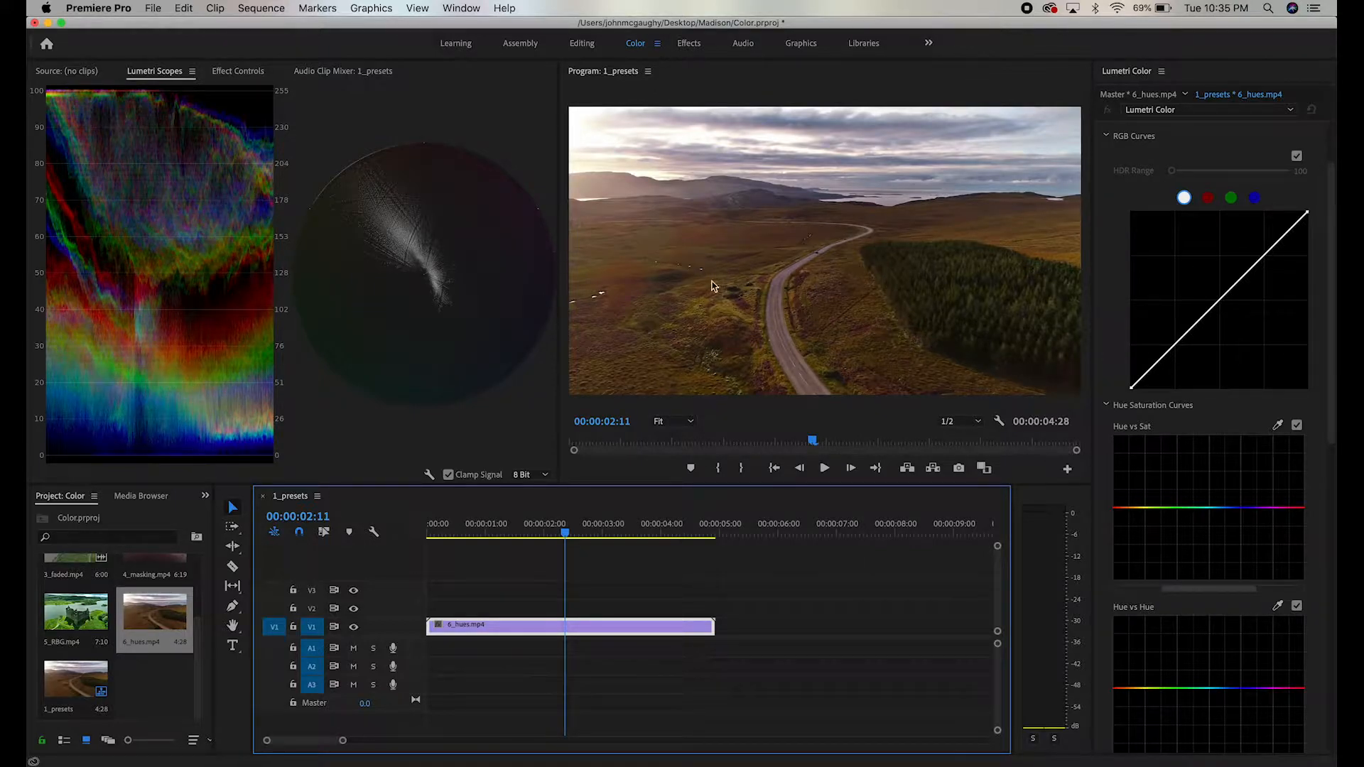
Sample the blue sky for the Hue vs Sat curve and raise the blues into a smooth hump to boost their saturation.
scroll(1314, 412, down, 5)
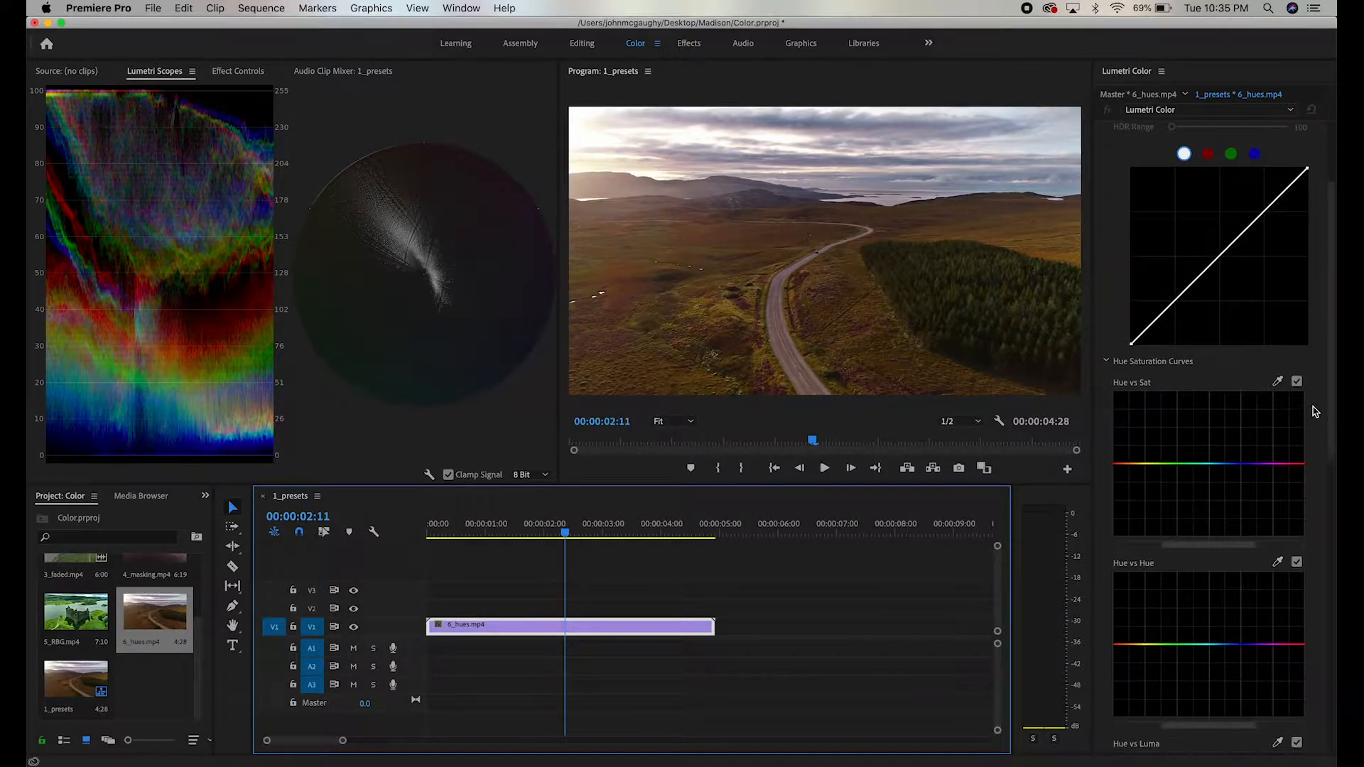
scroll(1314, 412, down, 2)
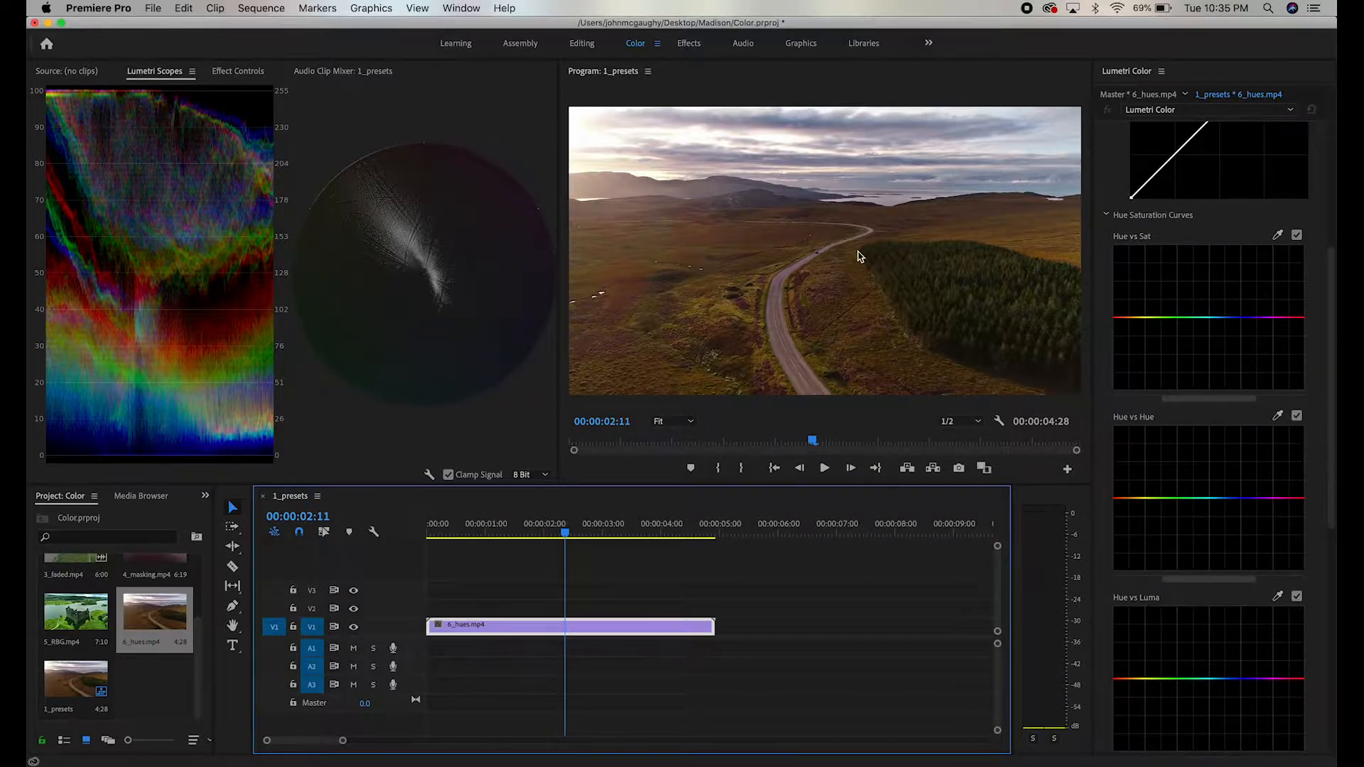
scroll(1105, 260, down, 3)
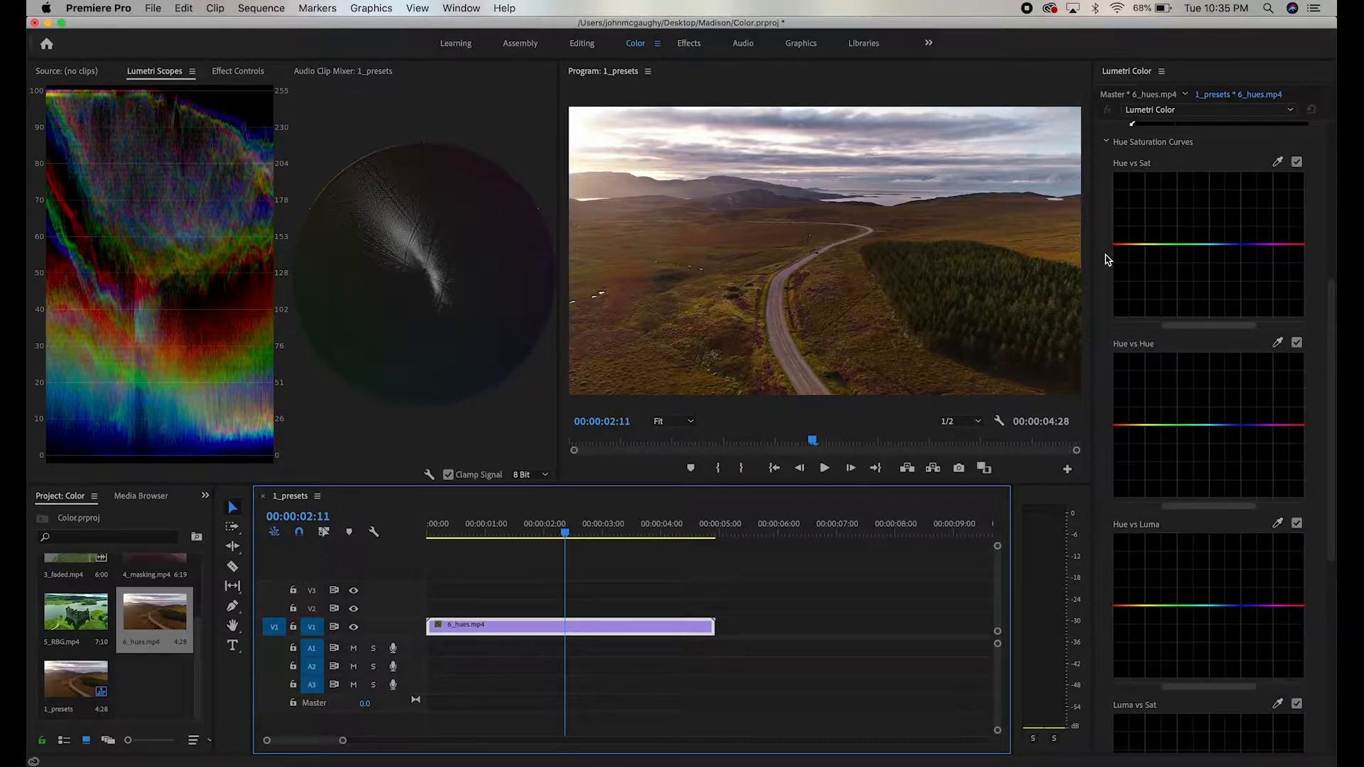
scroll(1105, 259, down, 1)
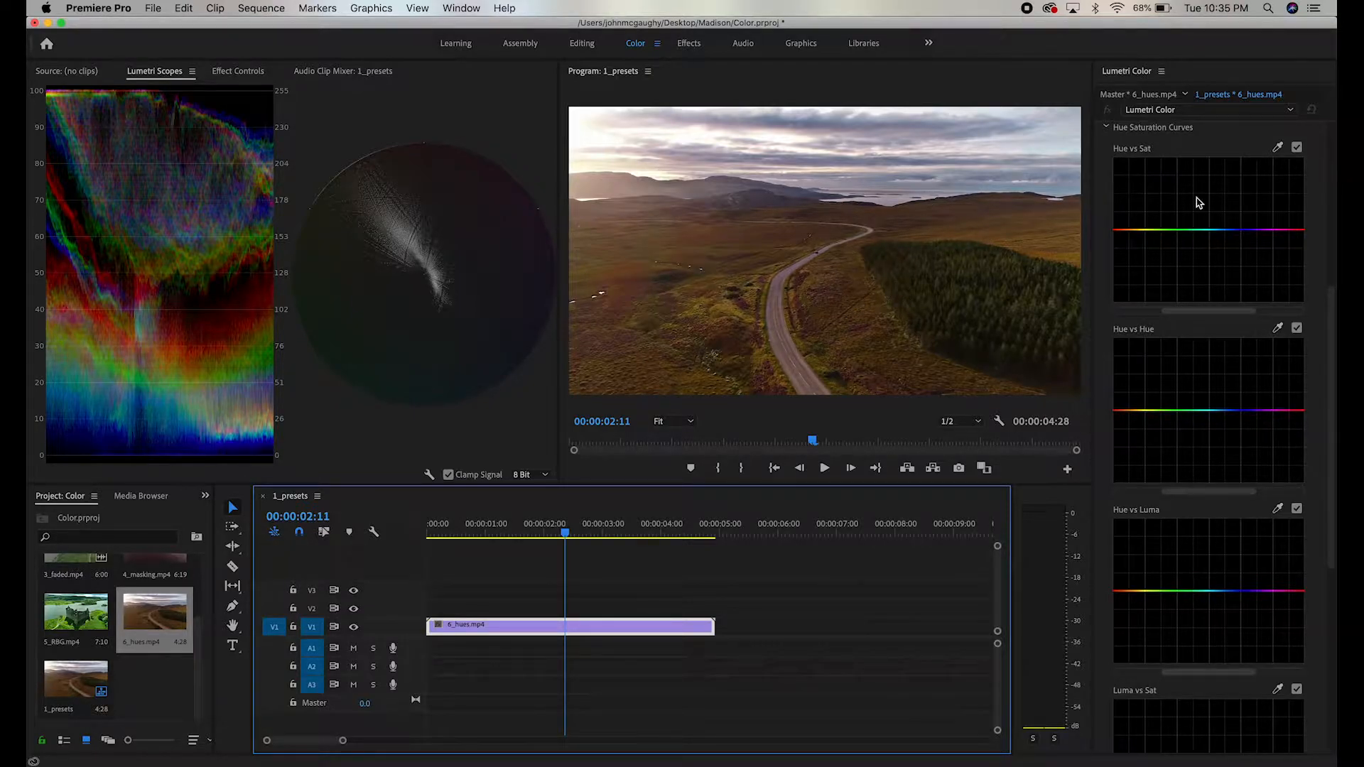
click(1277, 147)
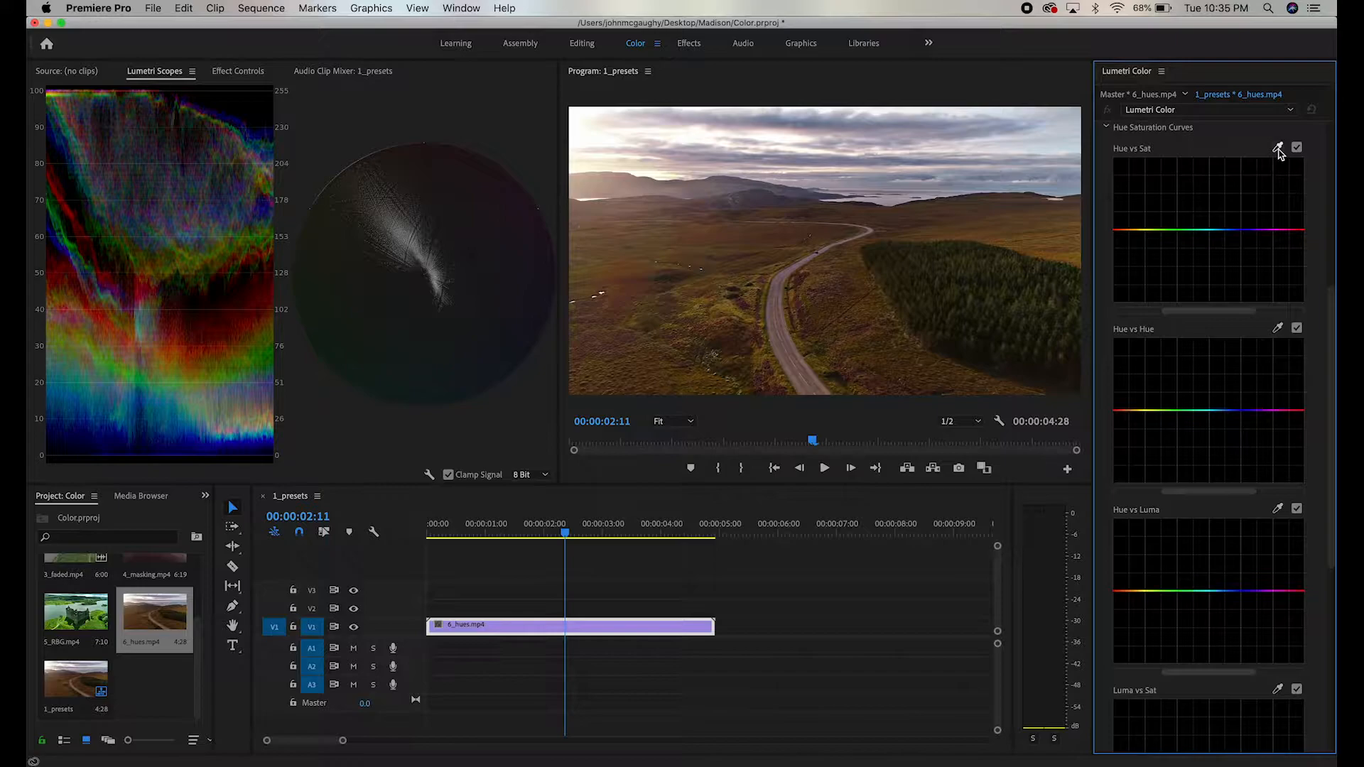
click(942, 189)
drag(1232, 229, 1230, 186)
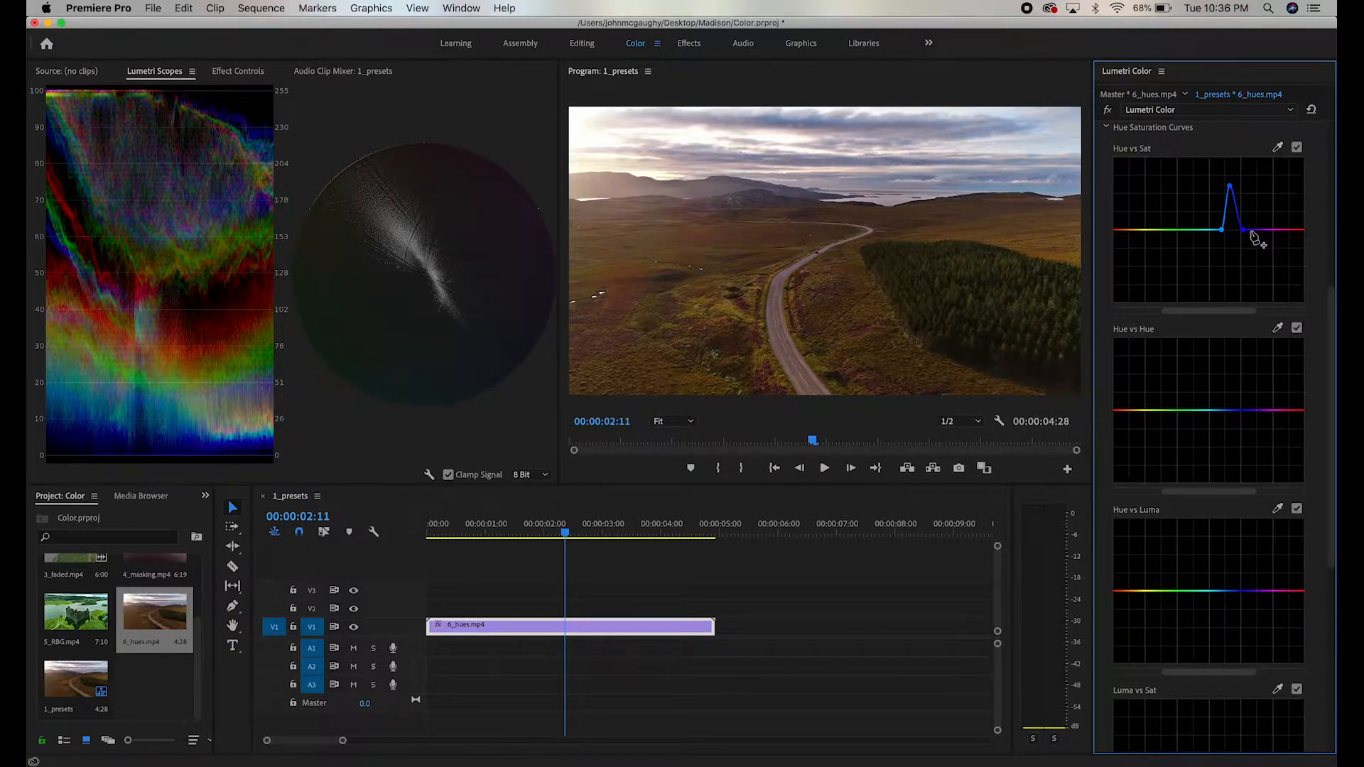
drag(1244, 226, 1218, 194)
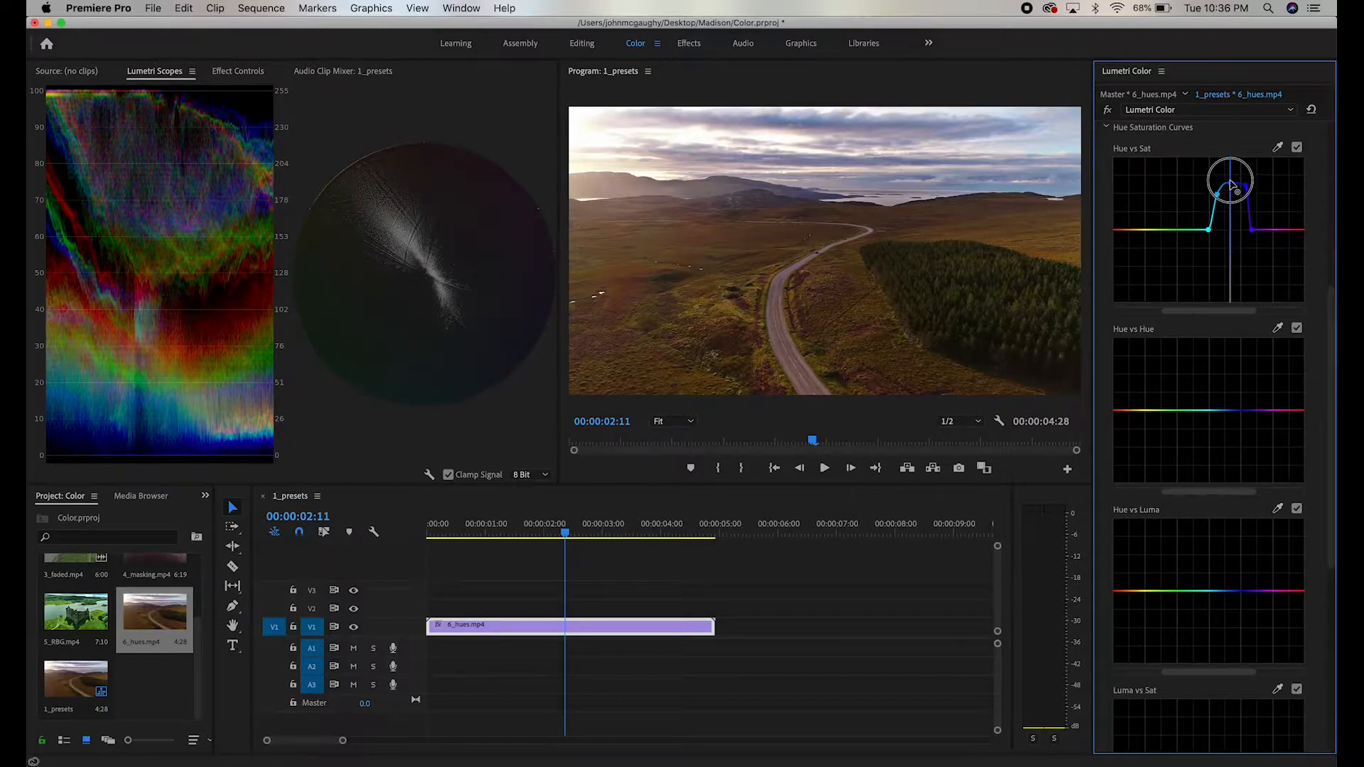
Compare the sky with the Hue vs Sat curve turned off and on.
click(1297, 148)
click(1297, 147)
click(1298, 148)
click(1297, 148)
click(1297, 148)
click(1297, 148)
click(1297, 147)
click(1297, 148)
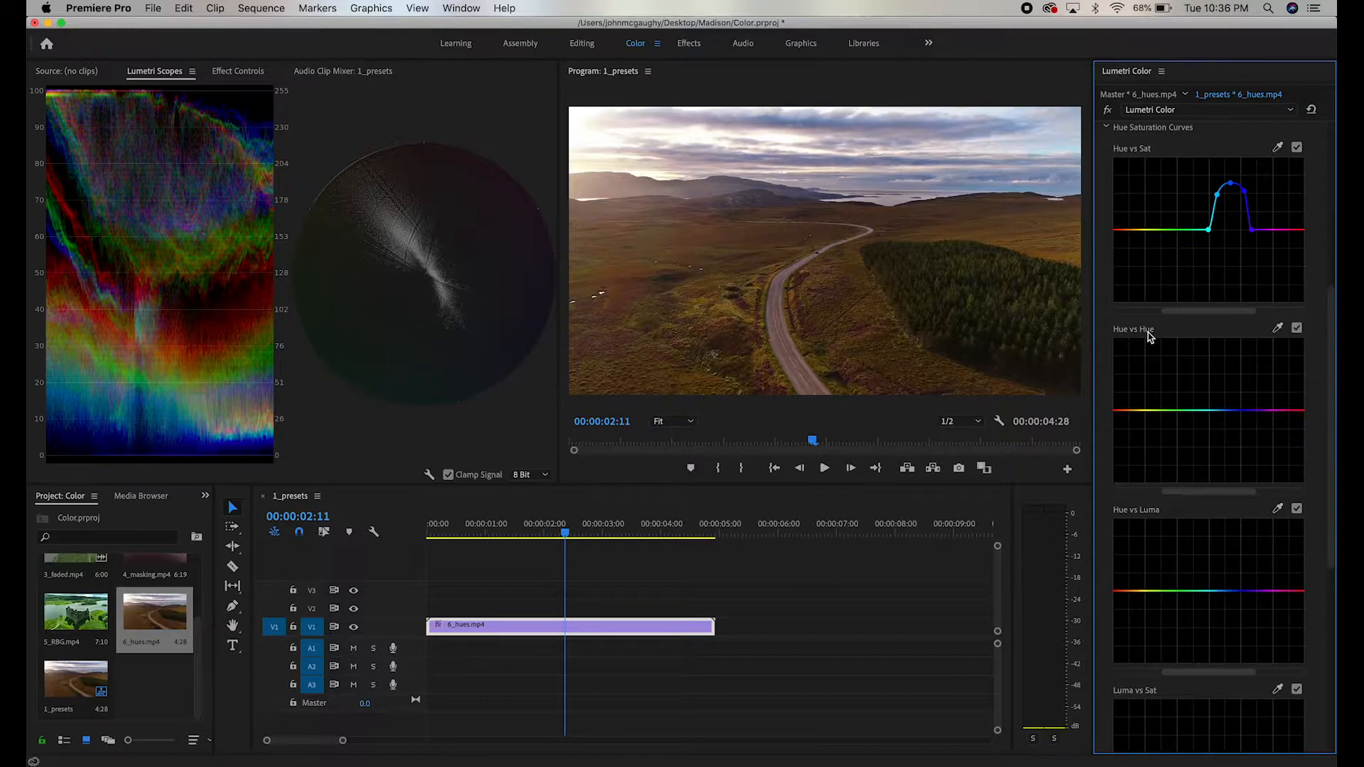
Sample the brown grass for the Hue vs Hue curve and pull the red point down strongly to shift the hue toward green.
click(1278, 329)
click(810, 270)
click(1115, 410)
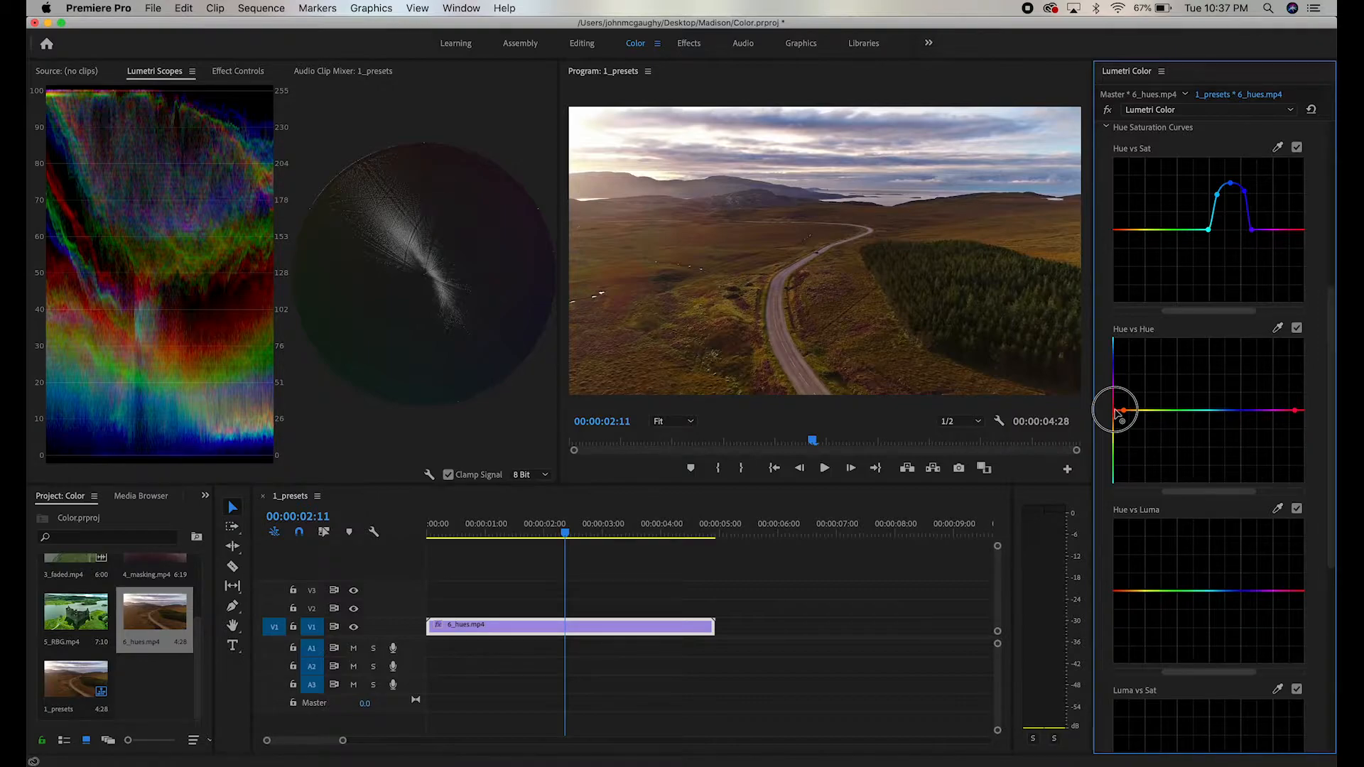
drag(1116, 412, 1114, 456)
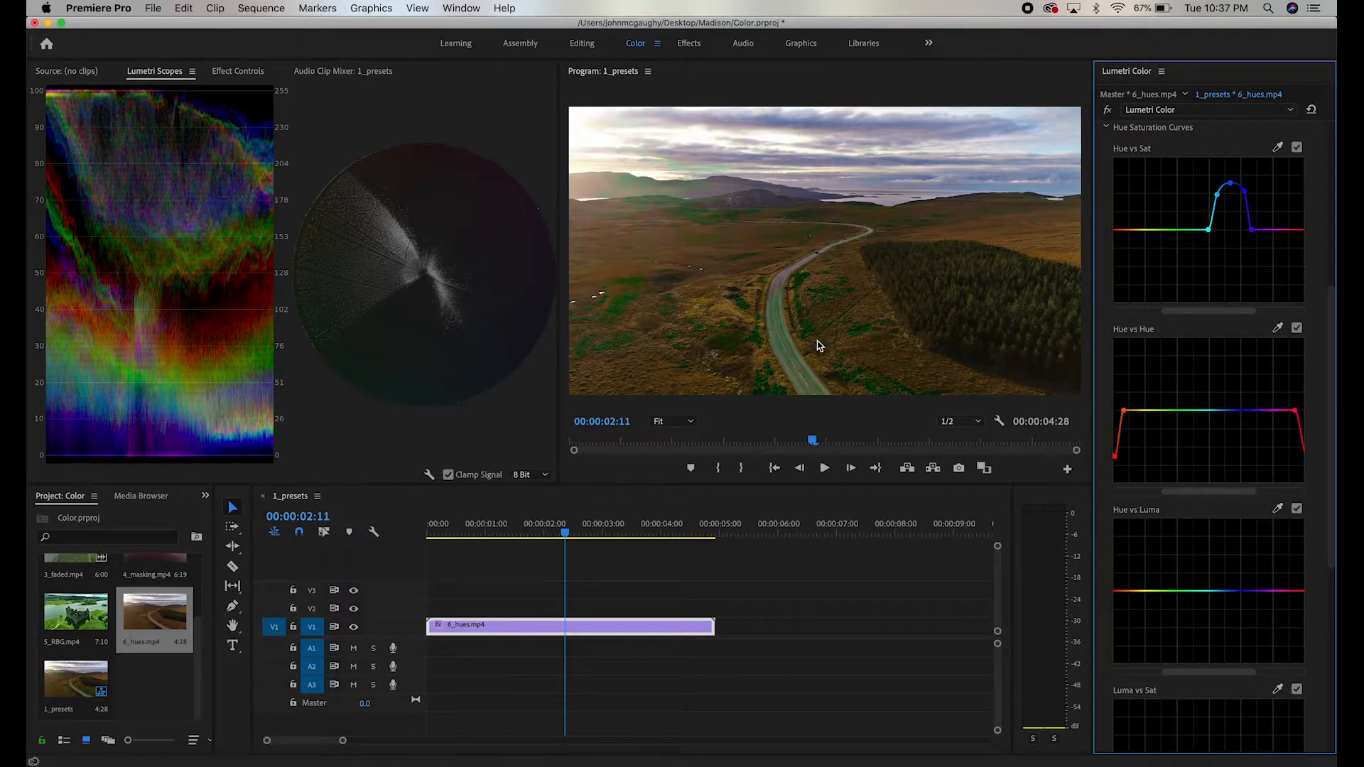
Soften and widen the Hue vs Hue dip across the reds, oranges and yellows, and check the frame at 00:00:02:13.
click(1137, 410)
mouse_move(1128, 410)
mouse_down()
mouse_move(1130, 433)
mouse_move(1116, 445)
mouse_move(1128, 430)
mouse_move(1115, 434)
mouse_up()
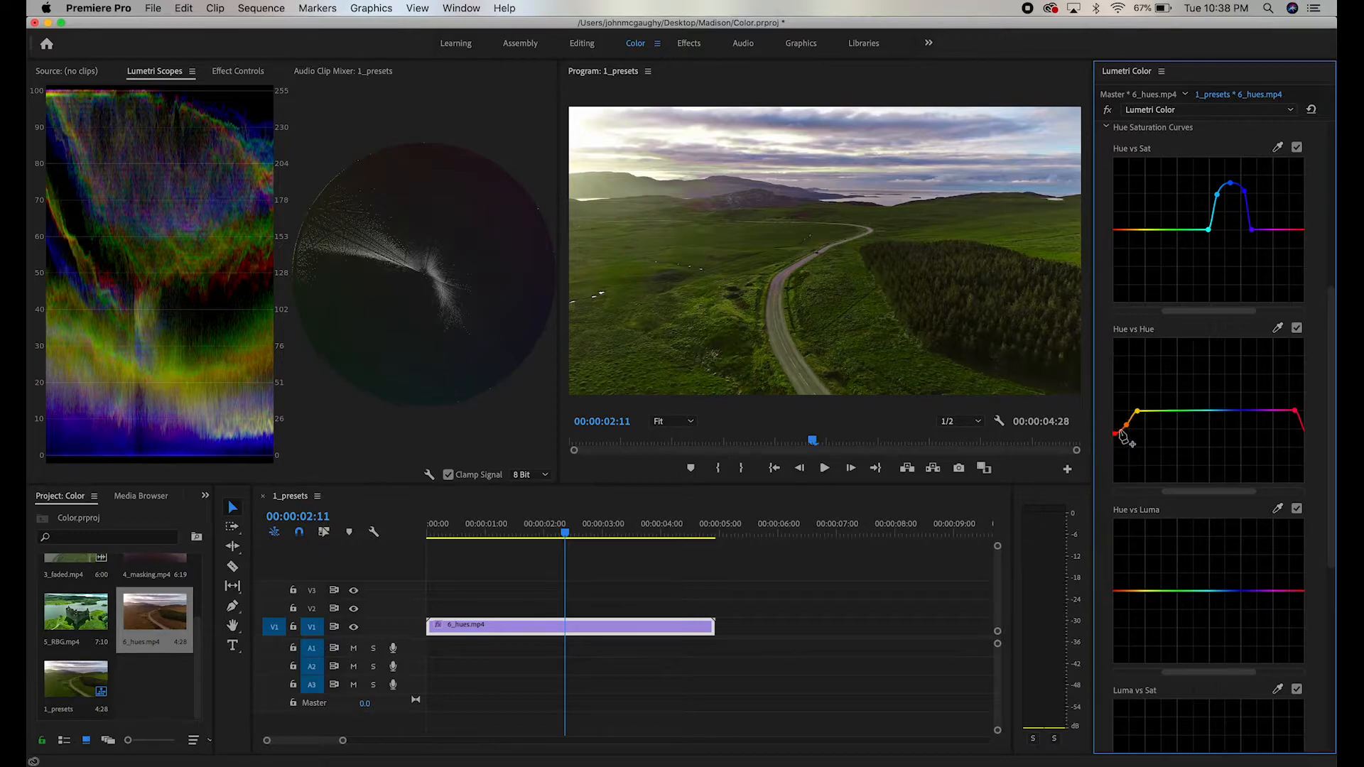
drag(1295, 411, 1300, 420)
drag(1143, 425, 1127, 426)
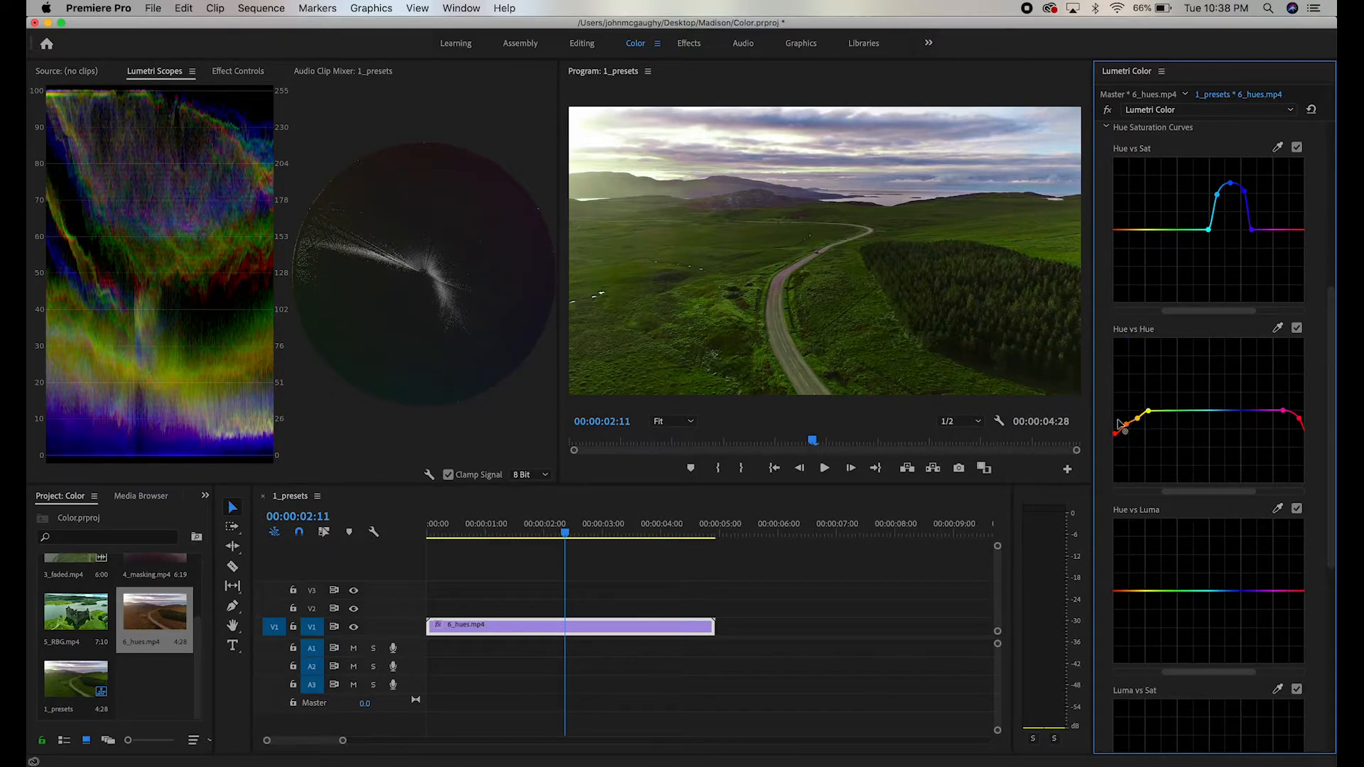
mouse_move(565, 534)
mouse_down()
mouse_move(471, 531)
mouse_move(588, 538)
mouse_move(569, 535)
mouse_up()
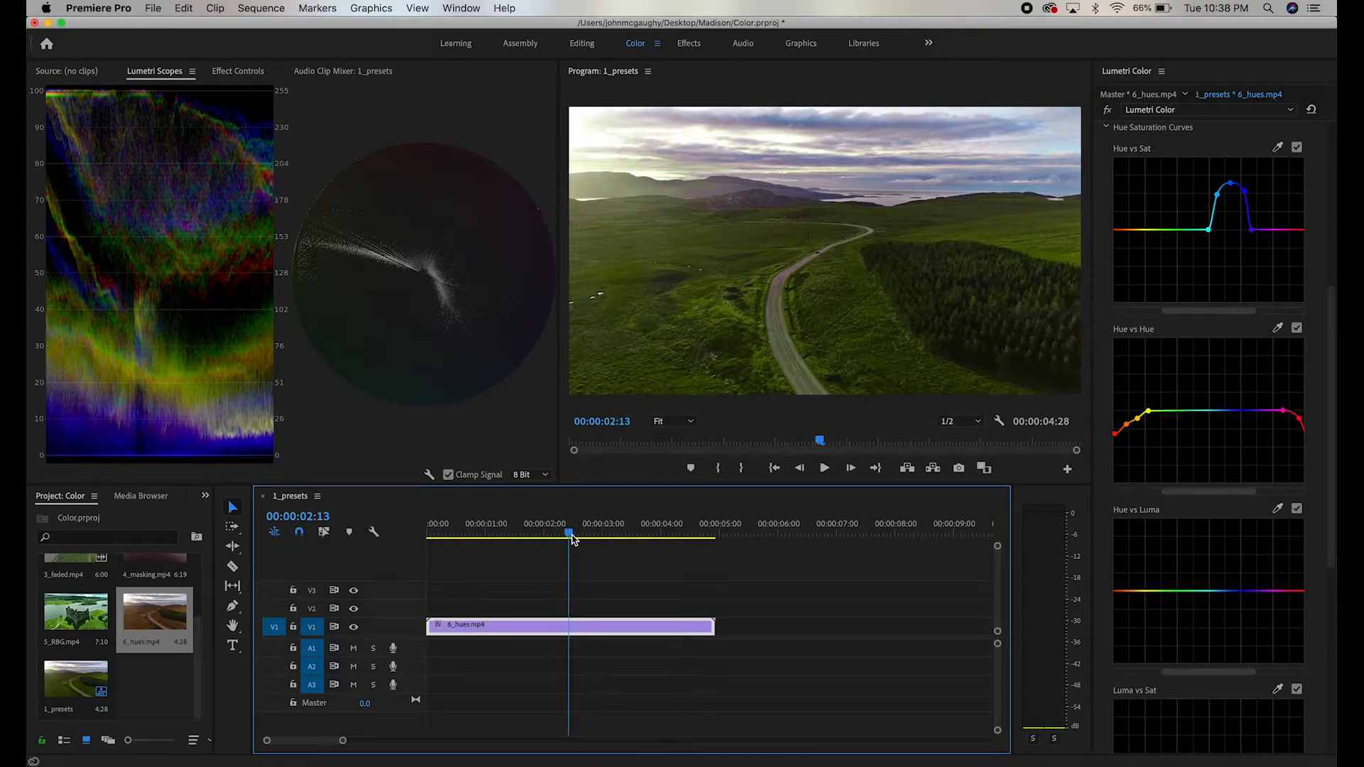
Sample the grass for the Hue vs Sat curve and slightly lower the saturation of the reds and oranges.
click(1277, 147)
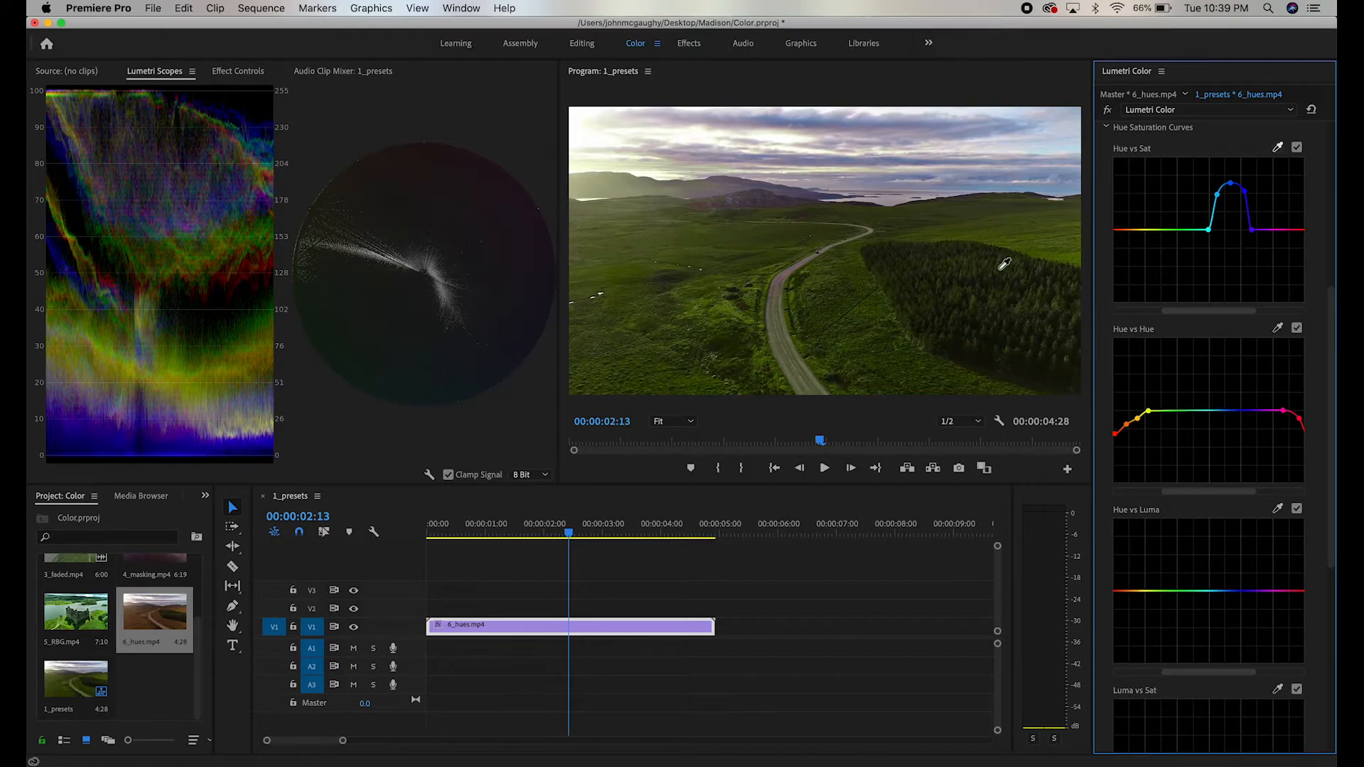
click(861, 294)
drag(1122, 229, 1121, 234)
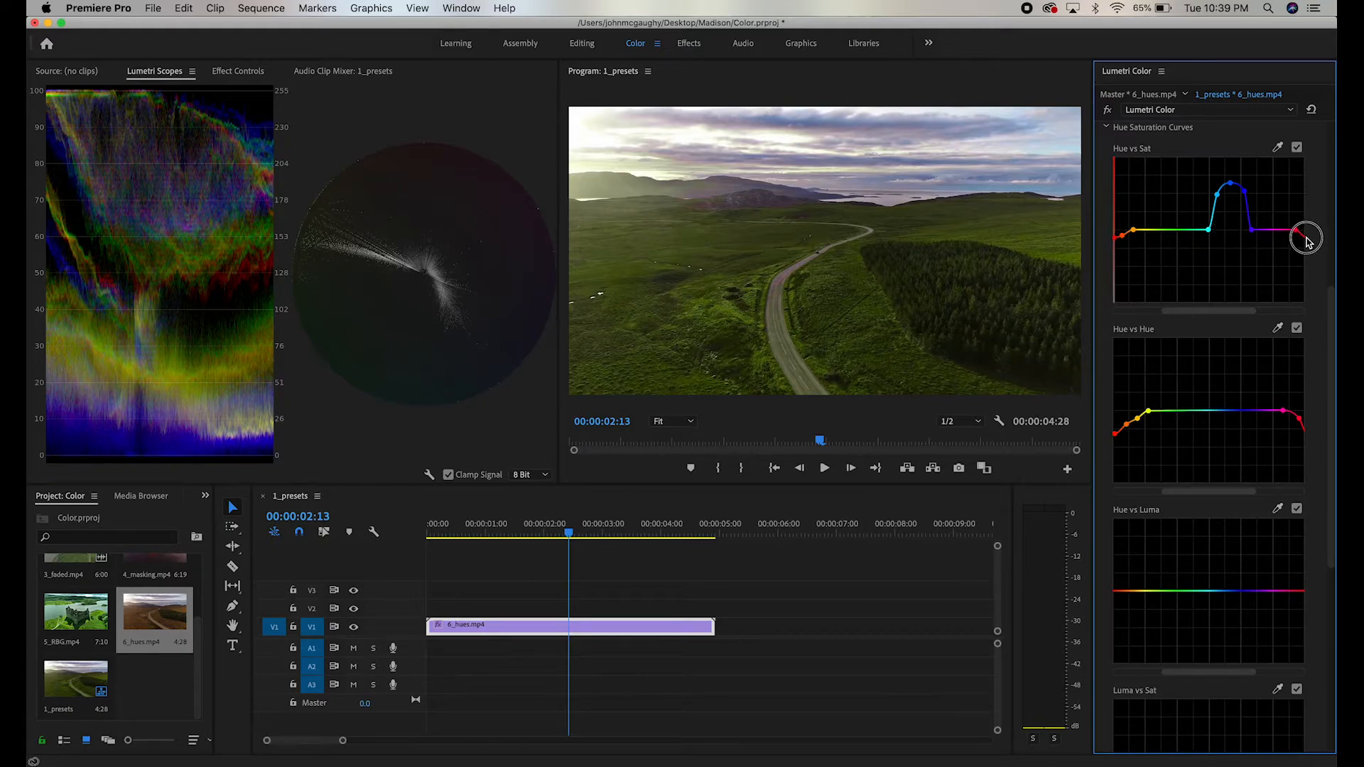
drag(1306, 239, 1303, 239)
Sample the forest for the Hue vs Luma curve and shape a gentle rise through the orange, yellow and yellow-green hues.
drag(1332, 486, 1325, 592)
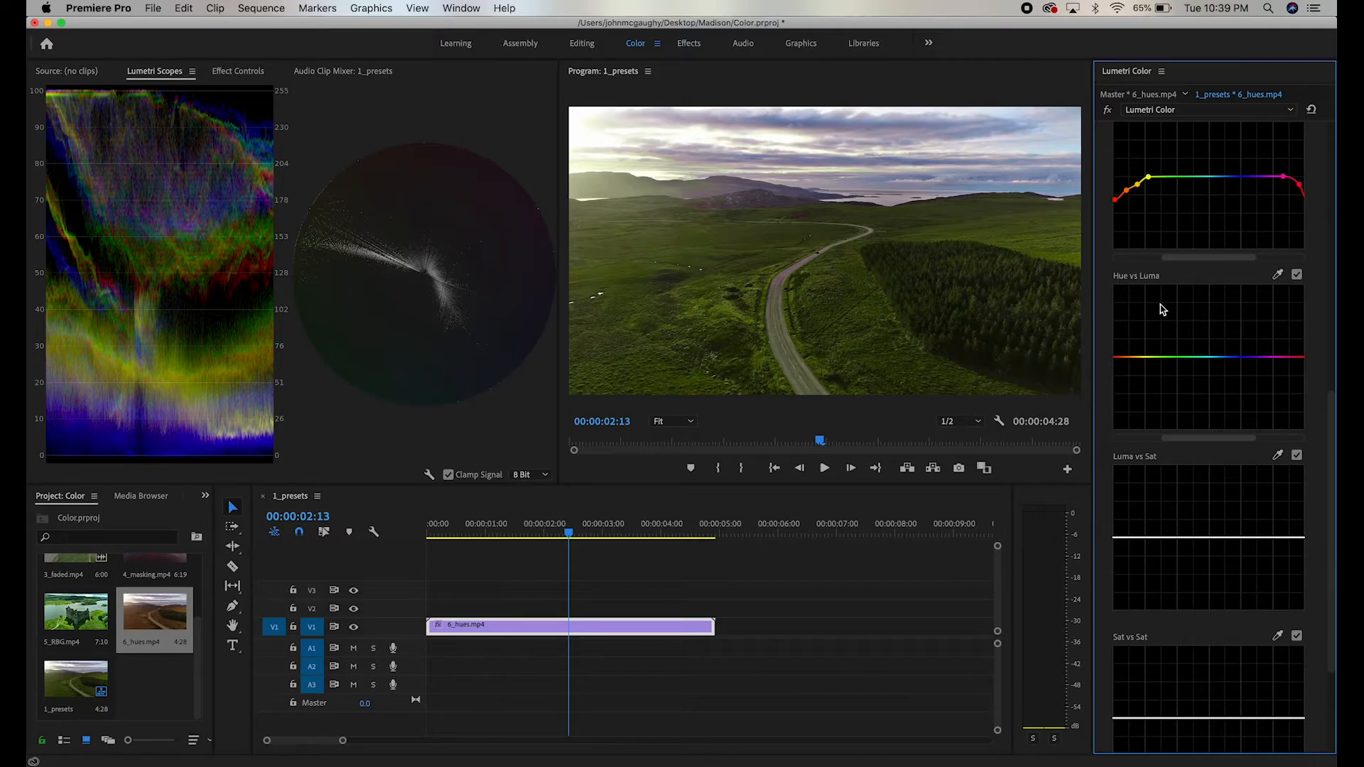
click(1278, 275)
click(974, 267)
click(1159, 357)
drag(1146, 357, 1132, 465)
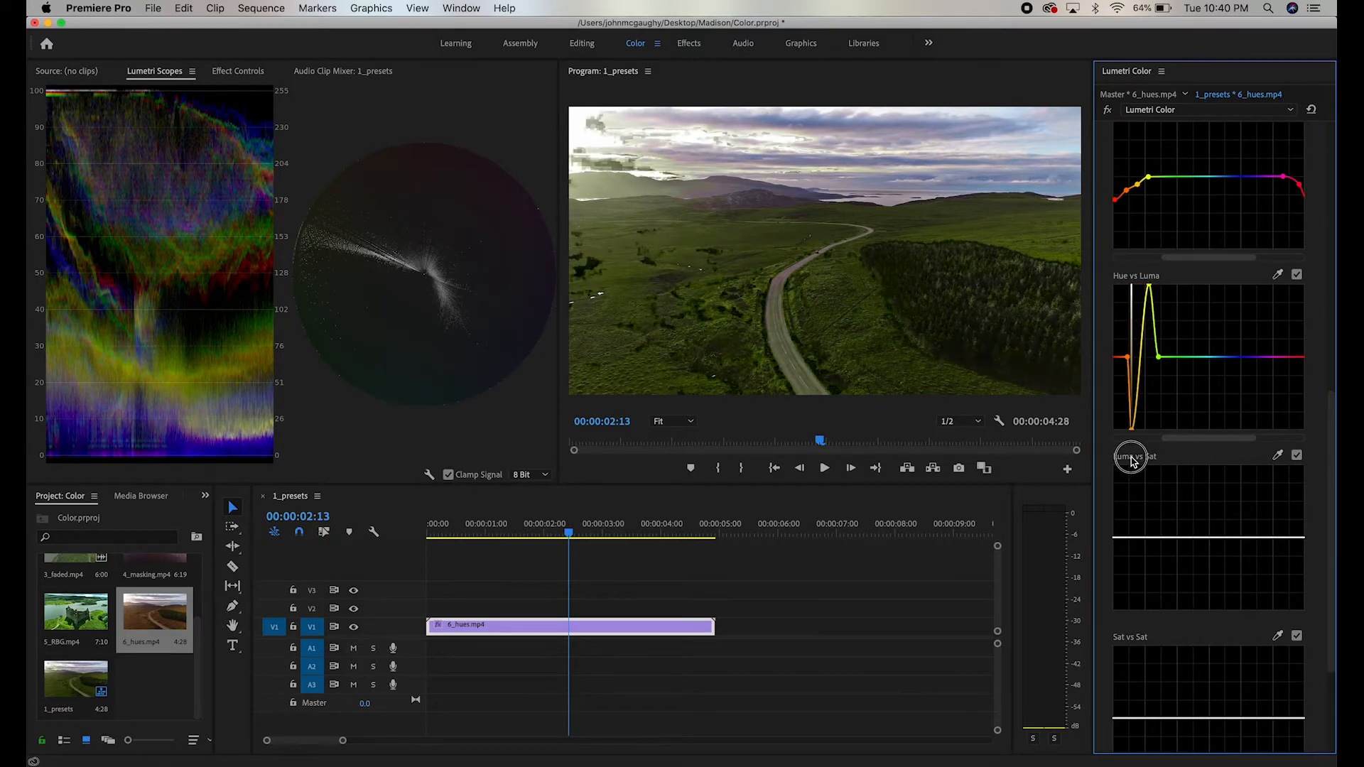
drag(1132, 429, 1135, 348)
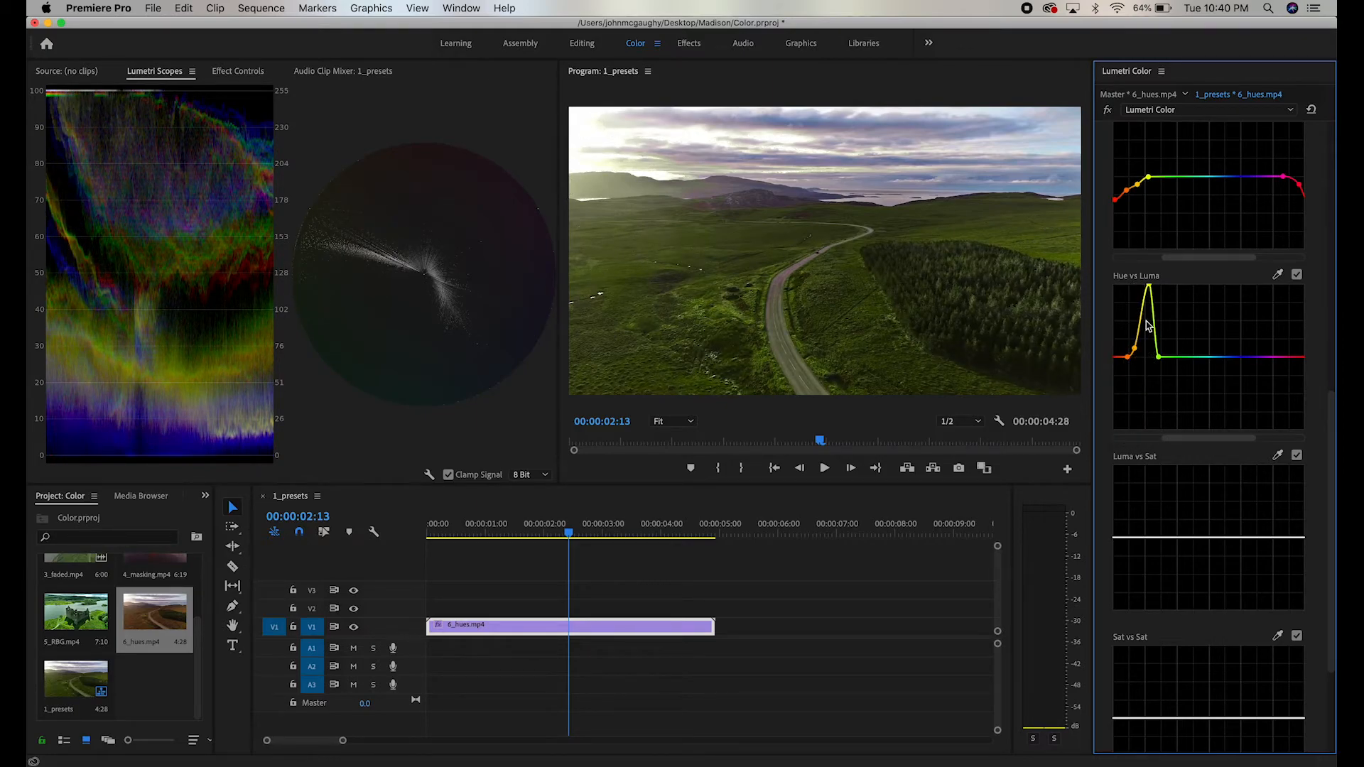
drag(1151, 291, 1154, 343)
click(1166, 358)
Compare the clip with Curves turned off and on at 00:00:01:24, and preview it from 00:00:00:26.
click(549, 553)
mouse_move(549, 554)
mouse_down()
mouse_move(600, 550)
mouse_move(532, 552)
mouse_up()
scroll(1207, 306, down, 3)
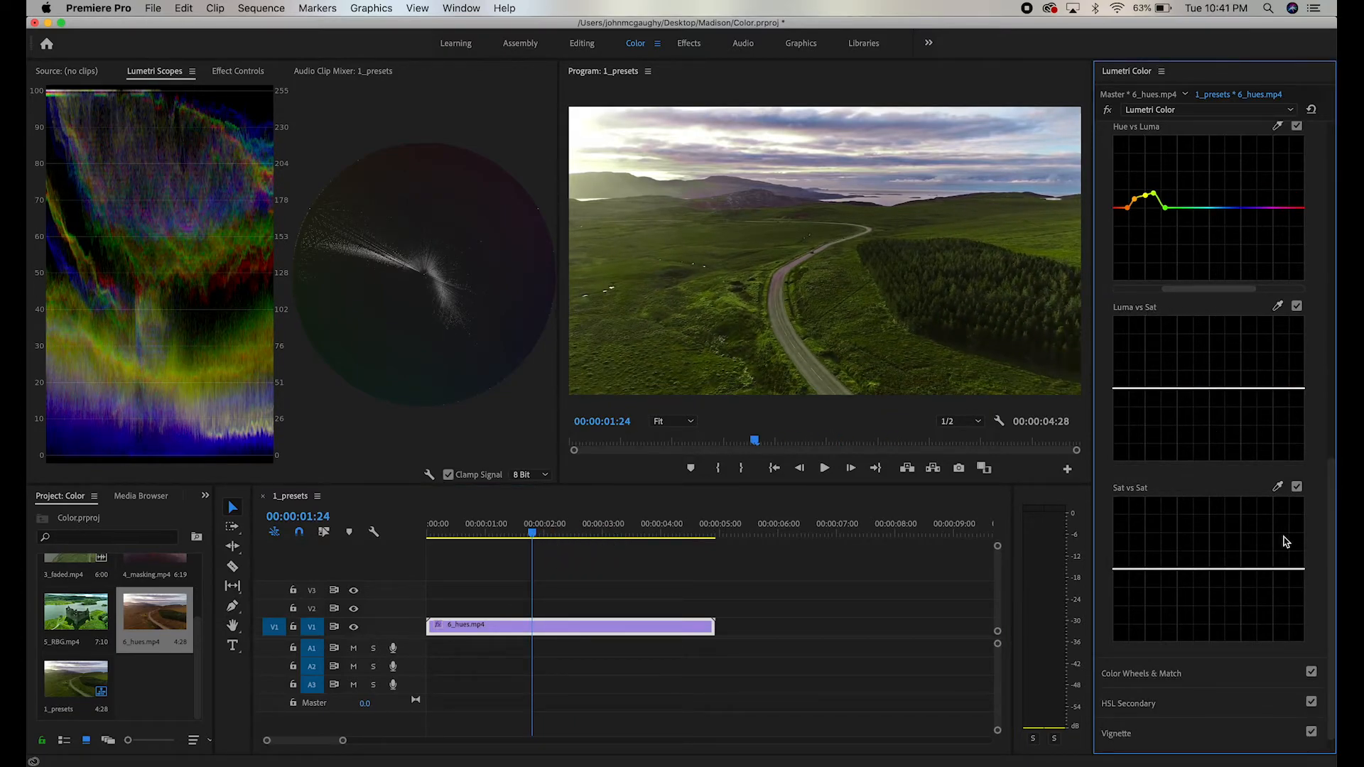
drag(1329, 515, 1306, 178)
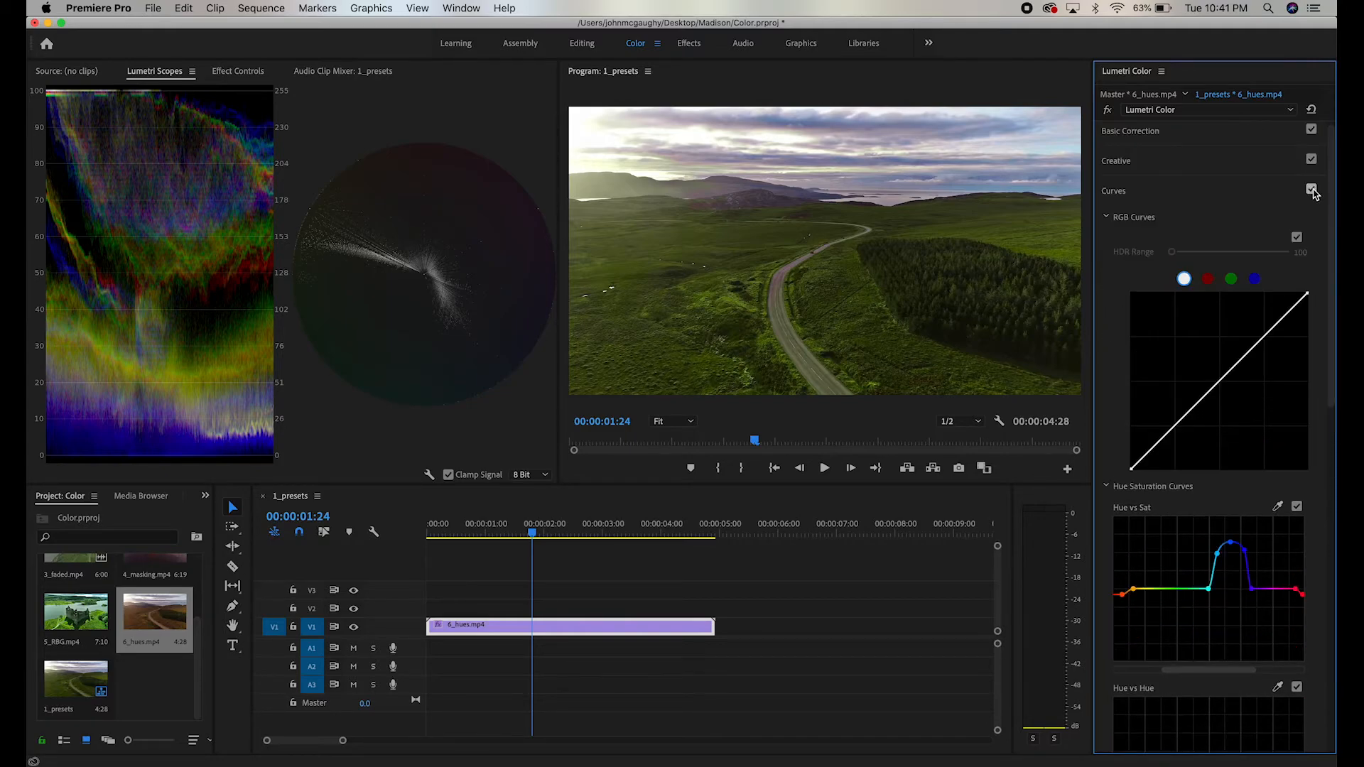
click(1312, 190)
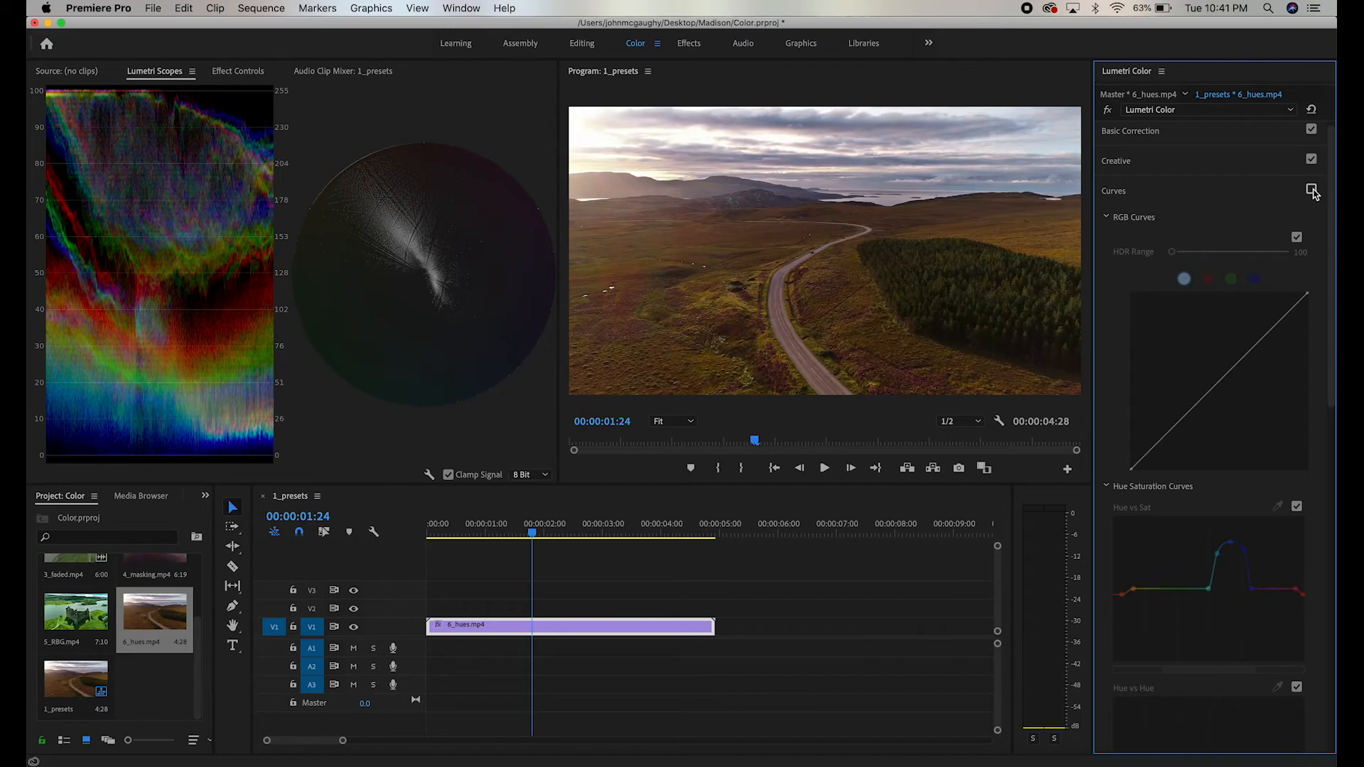
click(1311, 190)
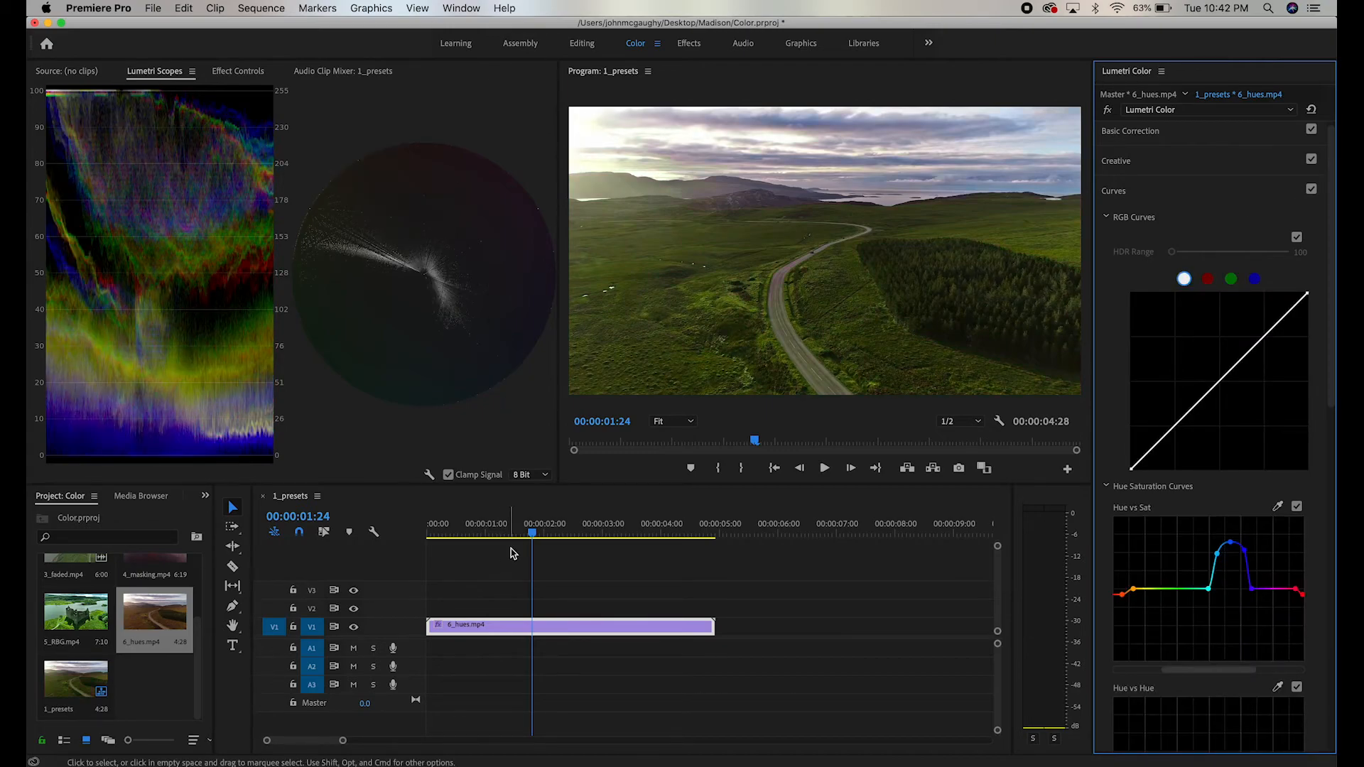
drag(532, 532, 481, 538)
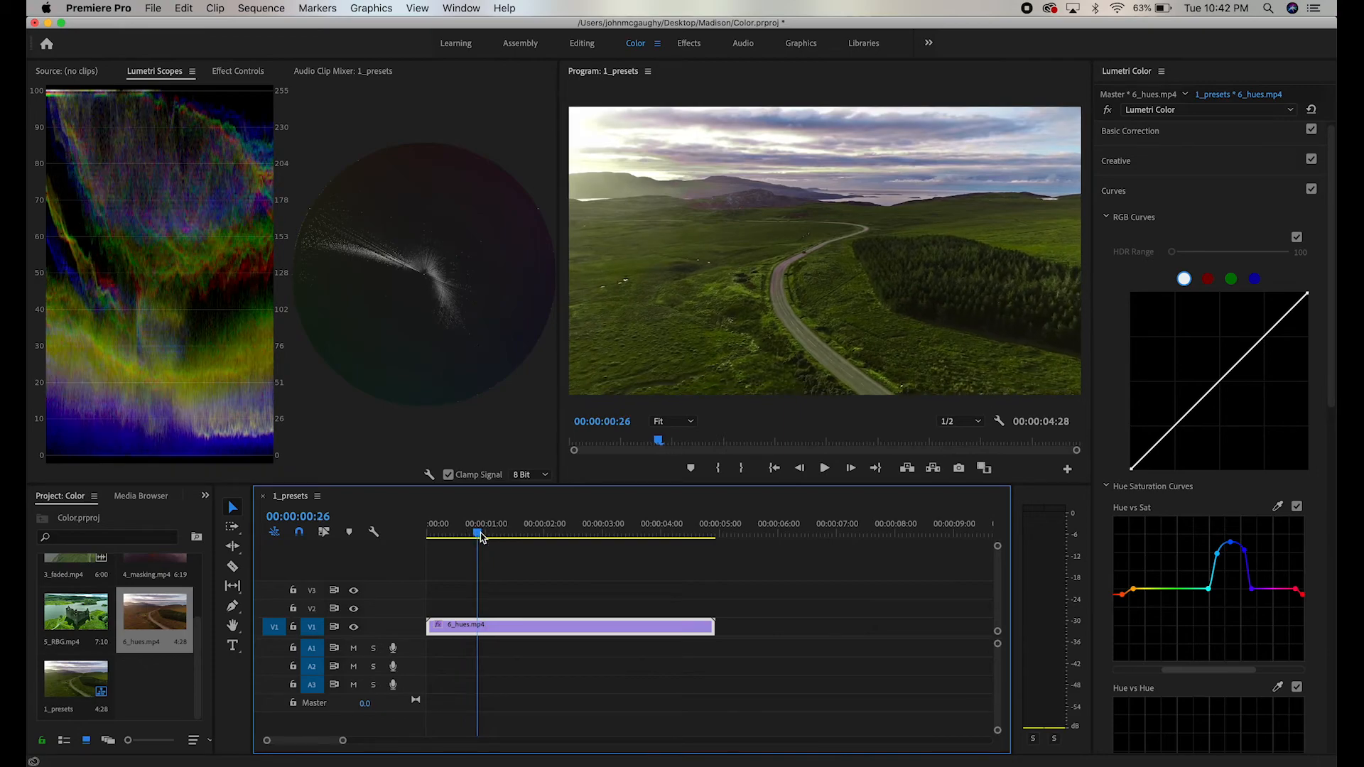
key(space)
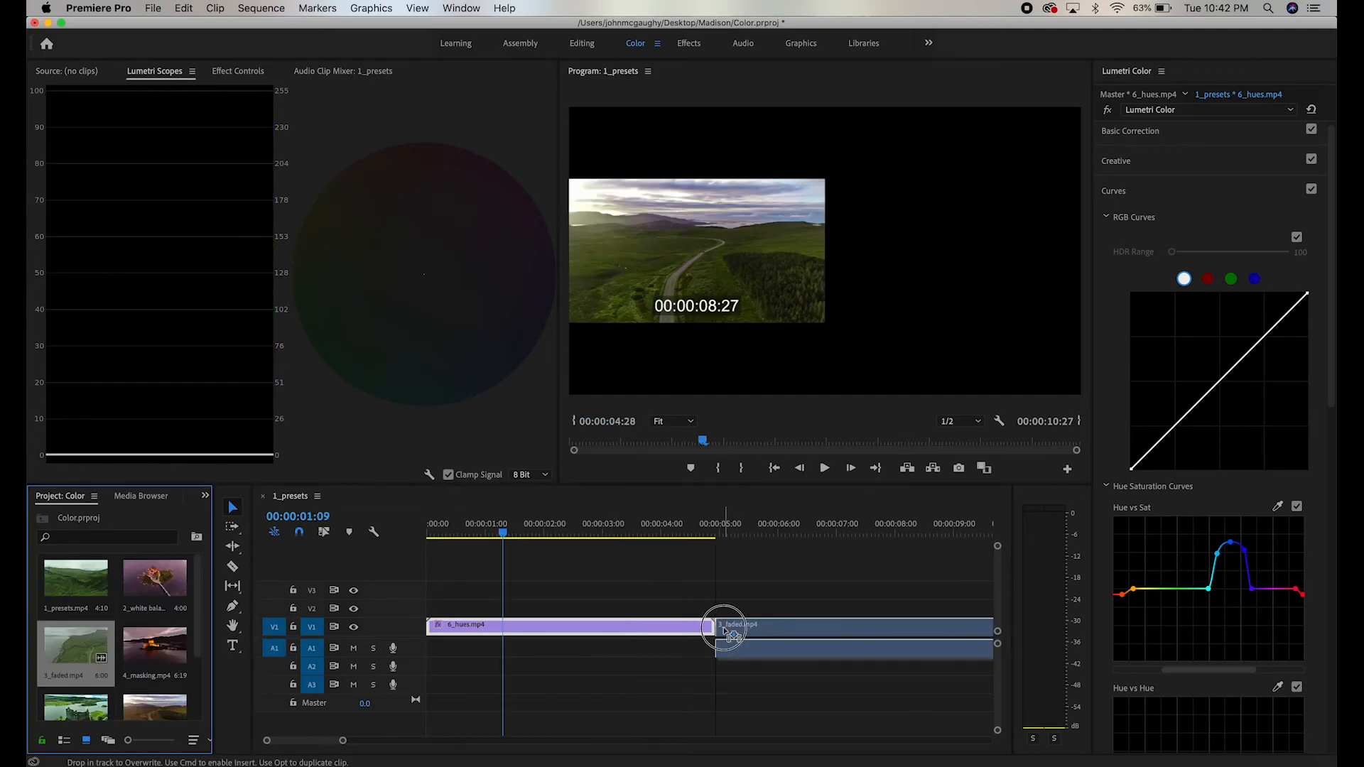
Place 3_faded.mp4 directly after 6_hues.mp4 on track V1 and play across the cut from 00:00:04:05.
drag(719, 627, 721, 627)
drag(597, 530, 673, 539)
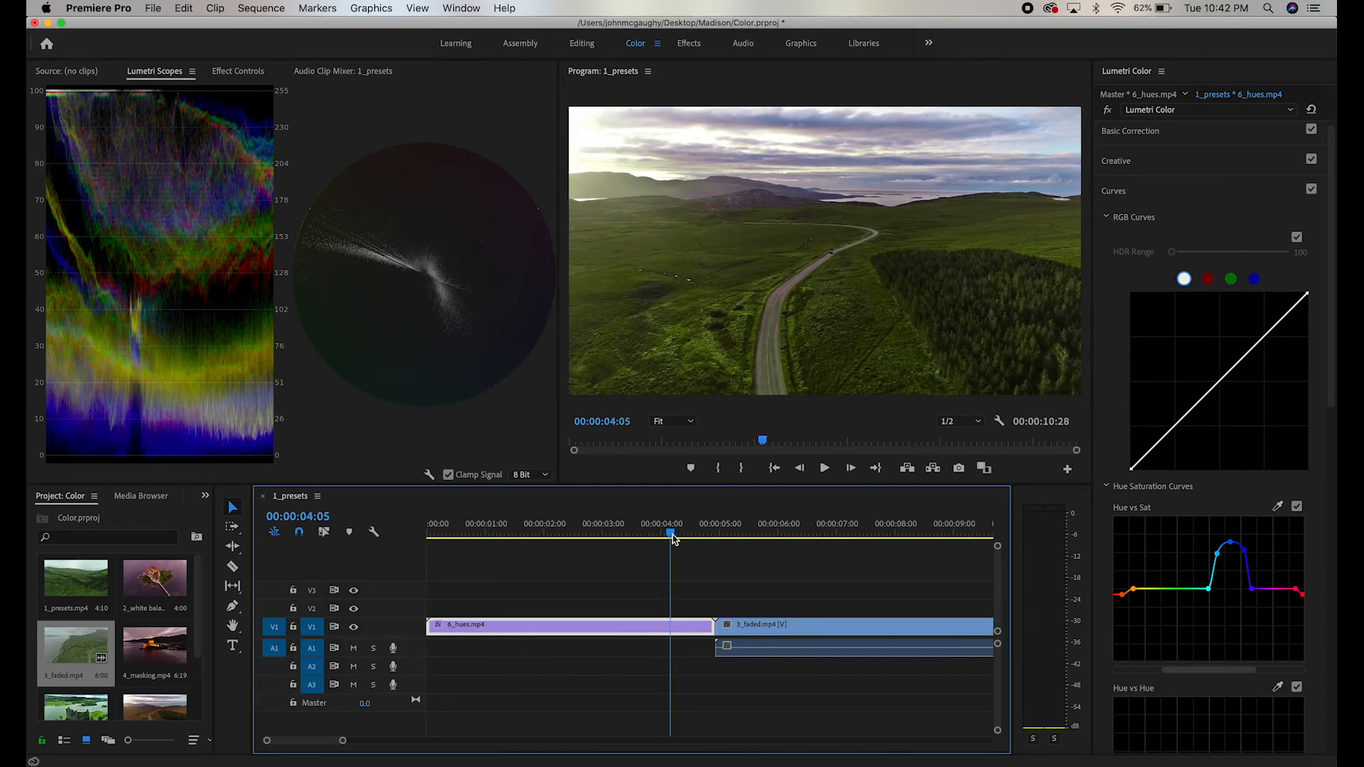
key(space)
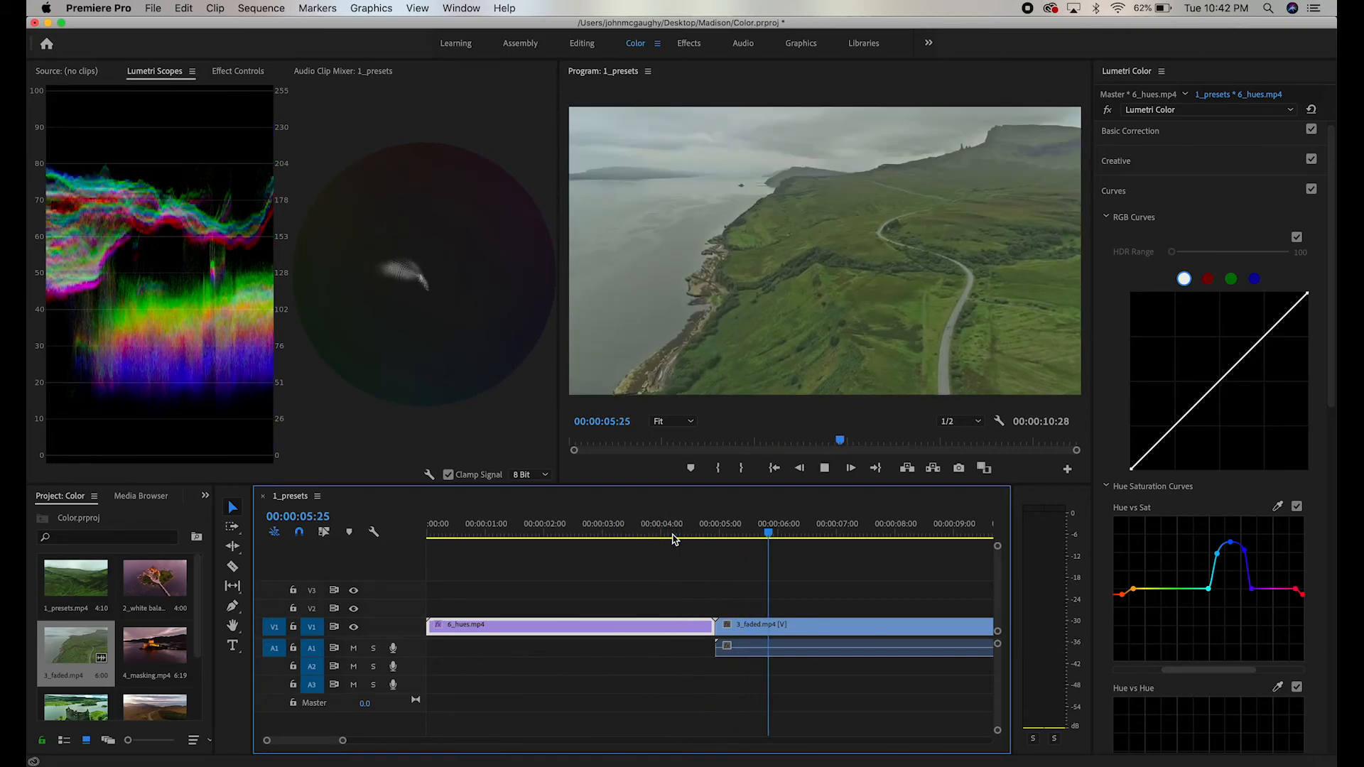
mouse_move(673, 538)
mouse_down()
mouse_move(700, 534)
mouse_move(654, 535)
mouse_move(764, 547)
mouse_move(646, 552)
mouse_move(783, 558)
mouse_move(659, 560)
mouse_up()
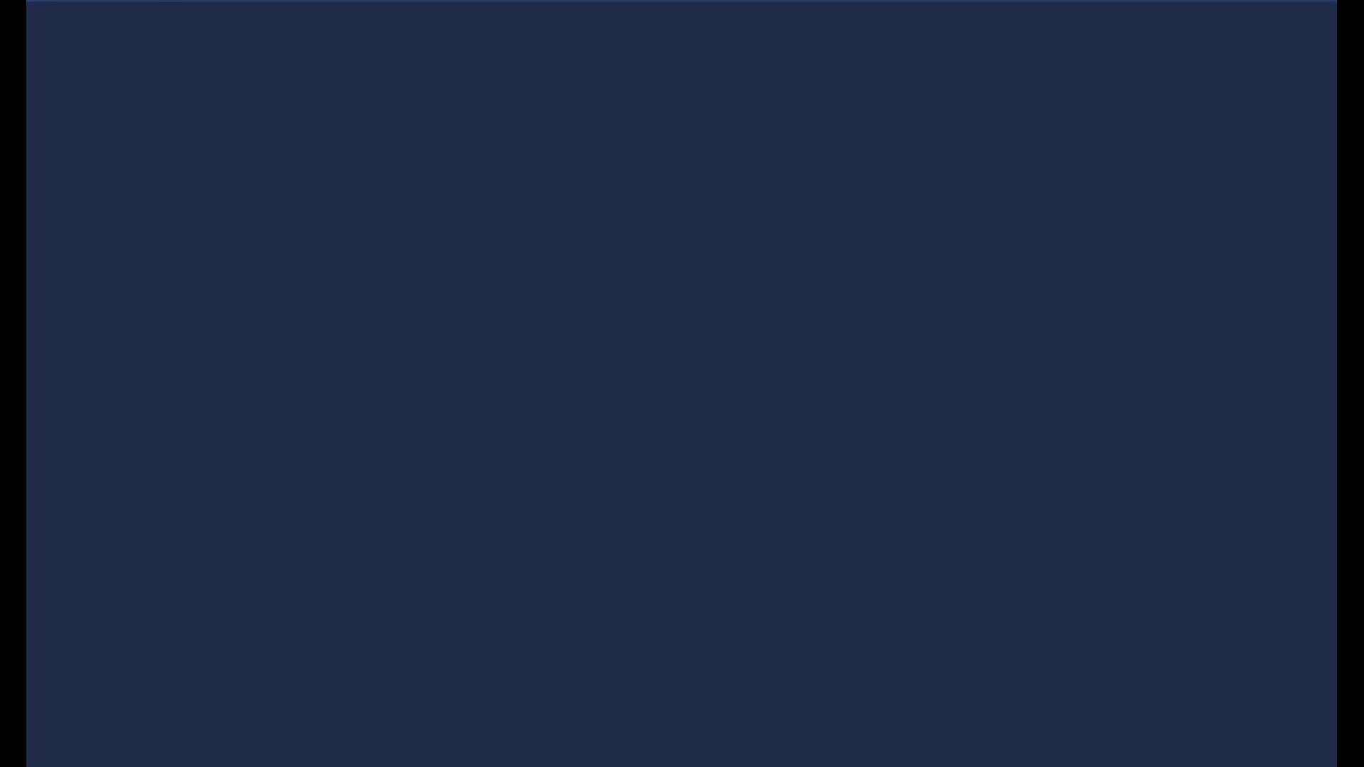